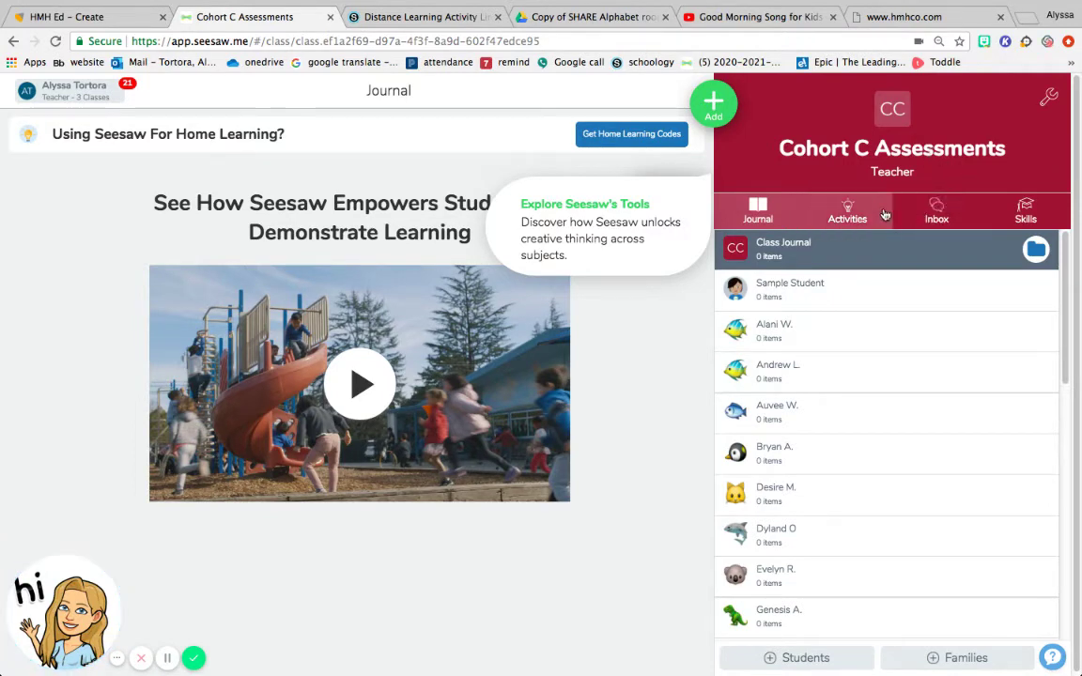
- Start a response to the class activity "Beginning of the year assessment" for Sample Student
click(847, 214)
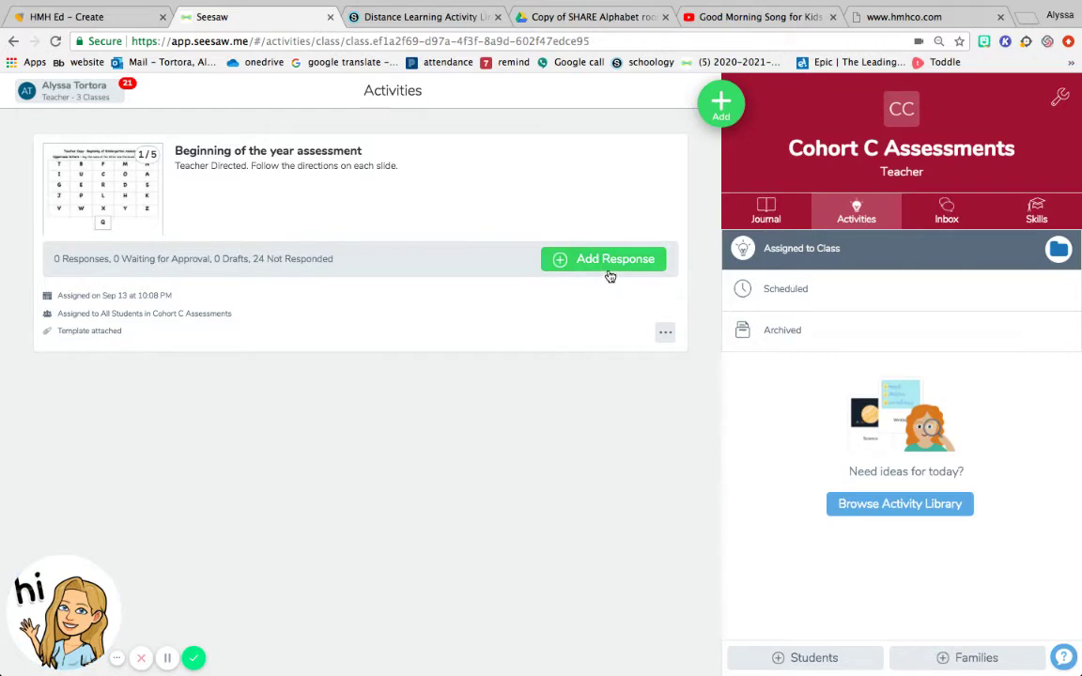
click(605, 266)
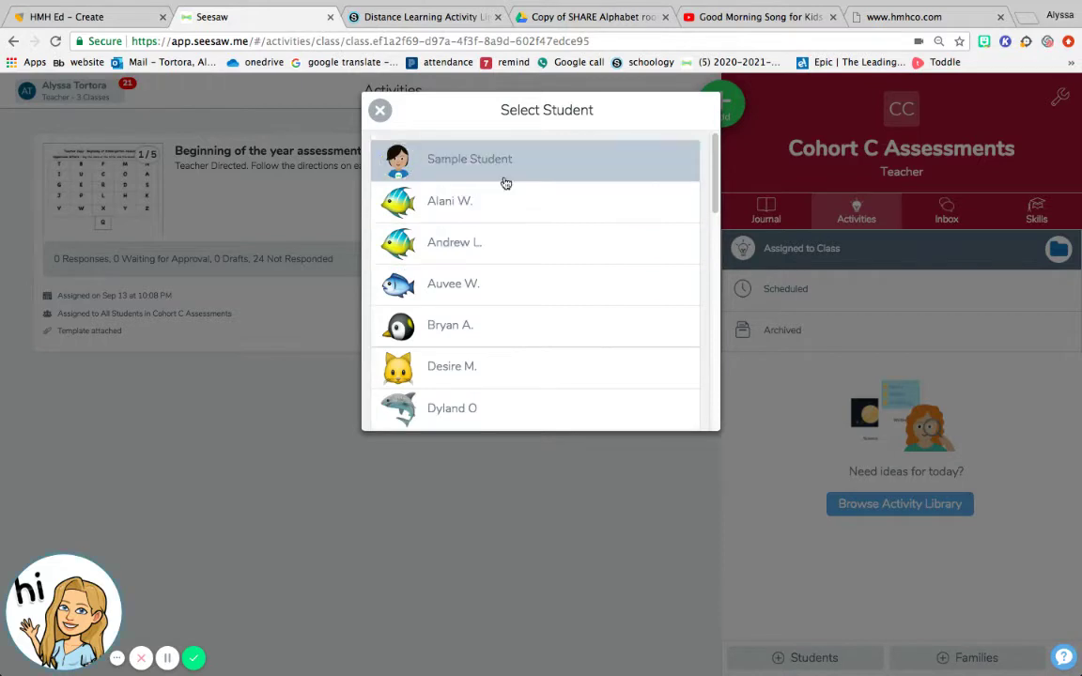
click(492, 169)
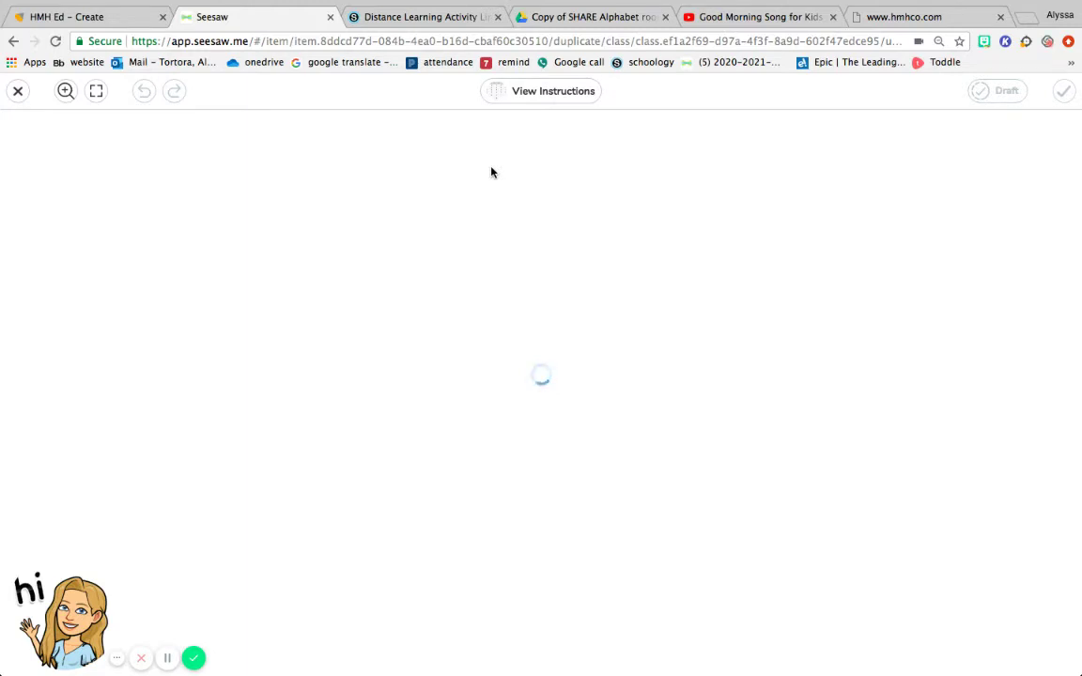
- Check the Wi-Fi connection and reload the assessment response page, confirming the reload
click(412, 43)
click(412, 42)
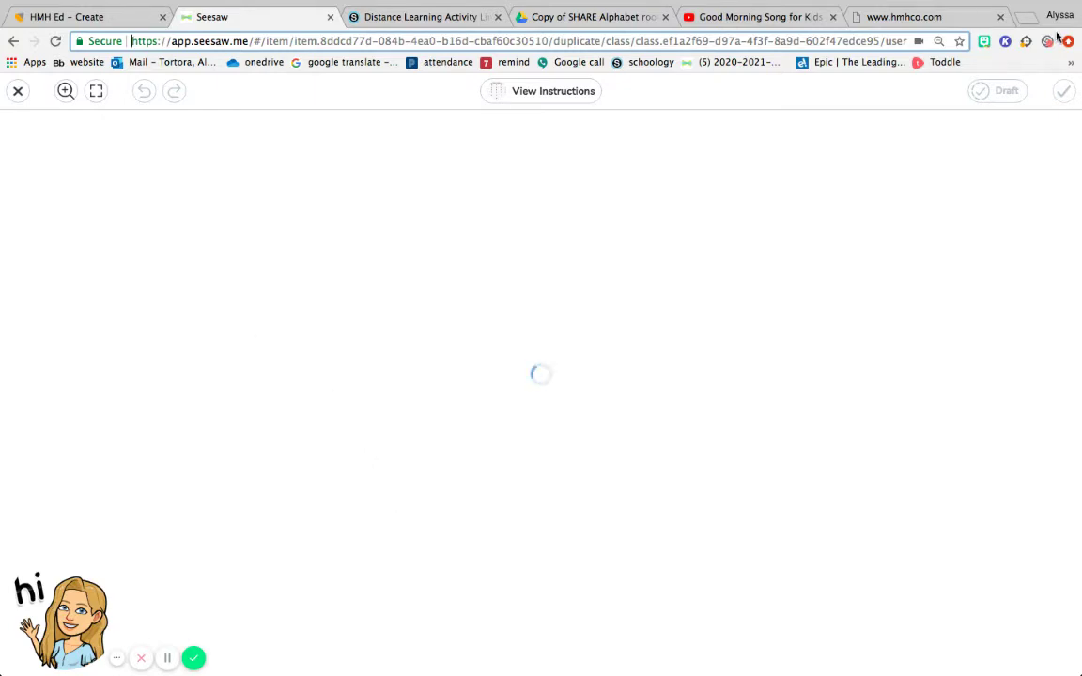
click(872, 7)
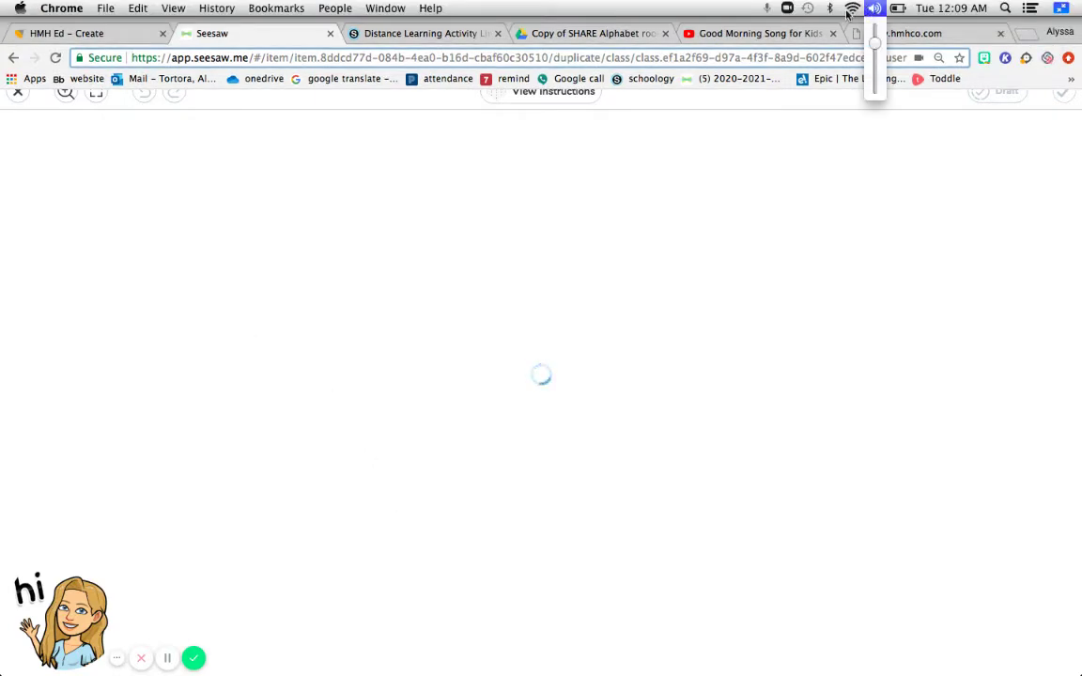
key(Escape)
click(853, 10)
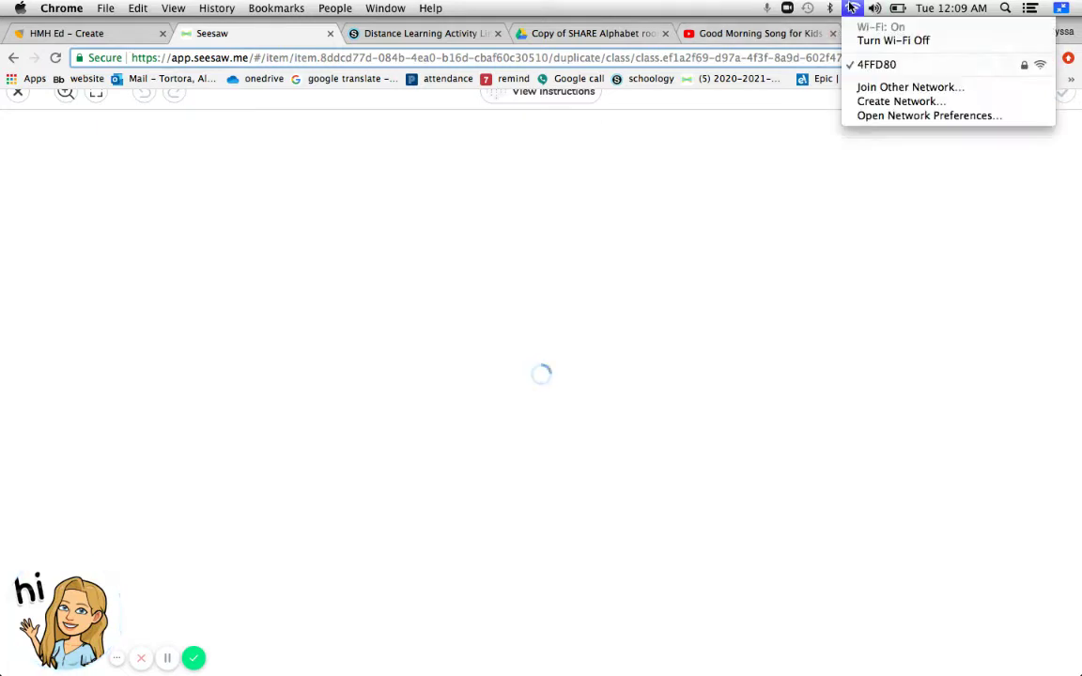
key(Escape)
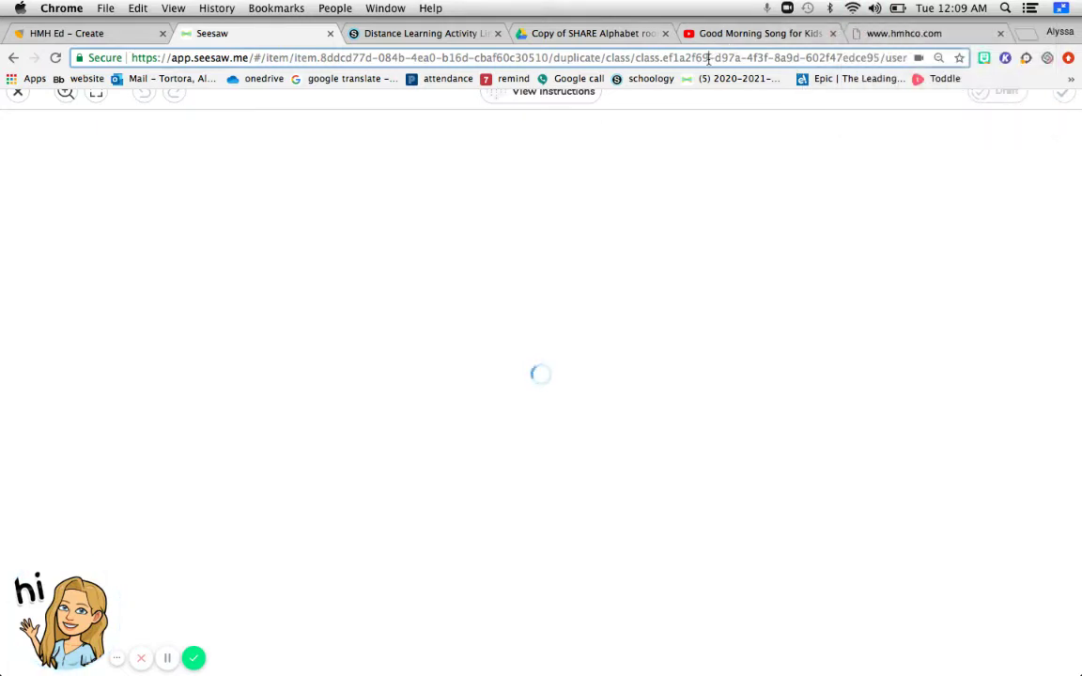
key(super+r)
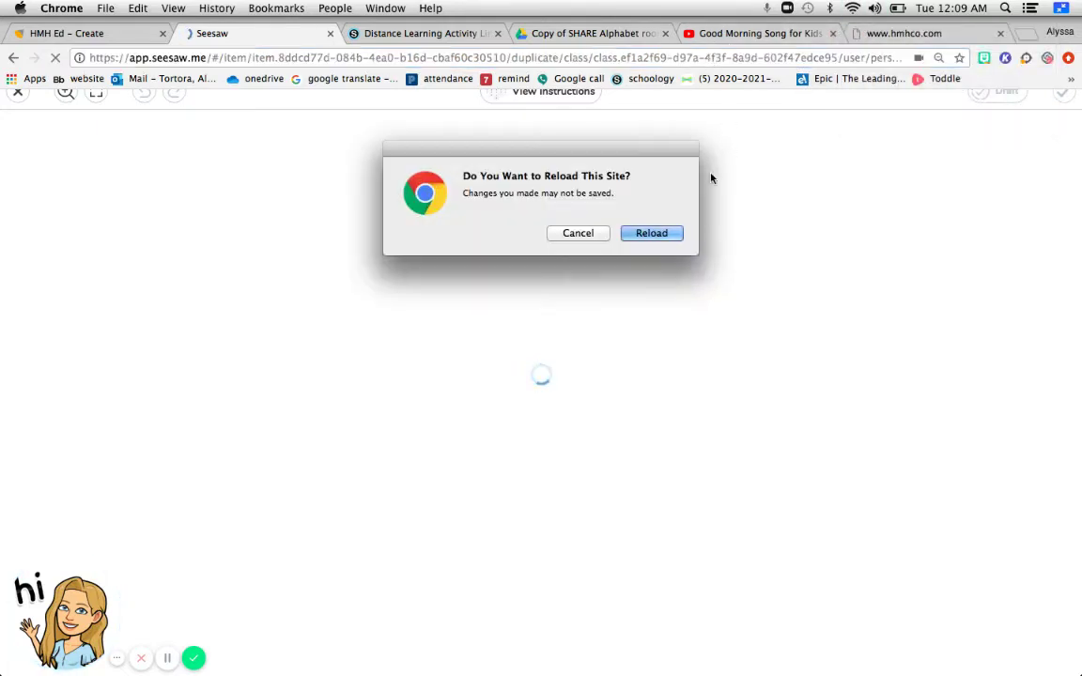
click(648, 233)
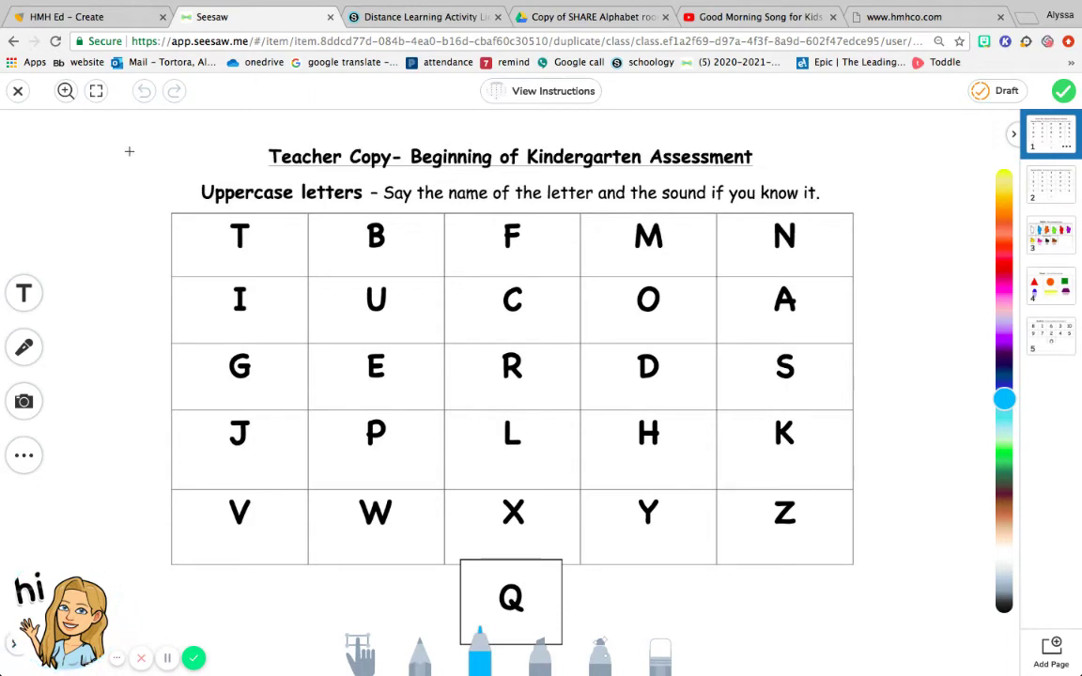
- Draw a blue oval and check mark beside the page title, then circle the uppercase T and add a check mark next to it
mouse_move(129, 150)
mouse_down()
mouse_move(120, 181)
mouse_move(133, 150)
mouse_up()
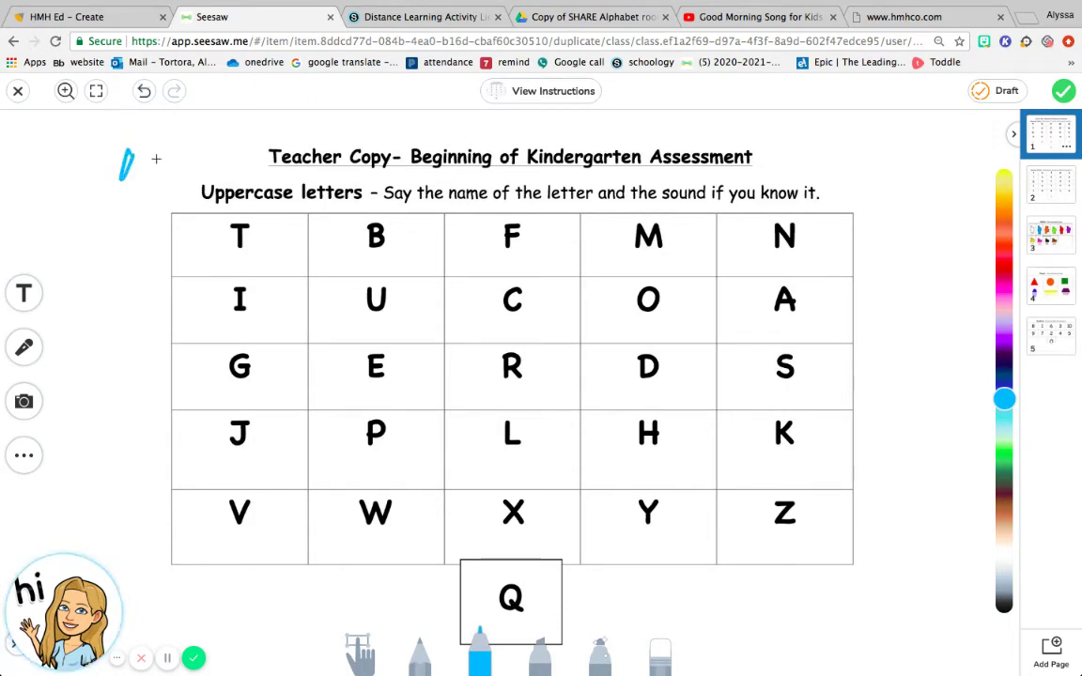
click(150, 158)
drag(157, 168, 182, 147)
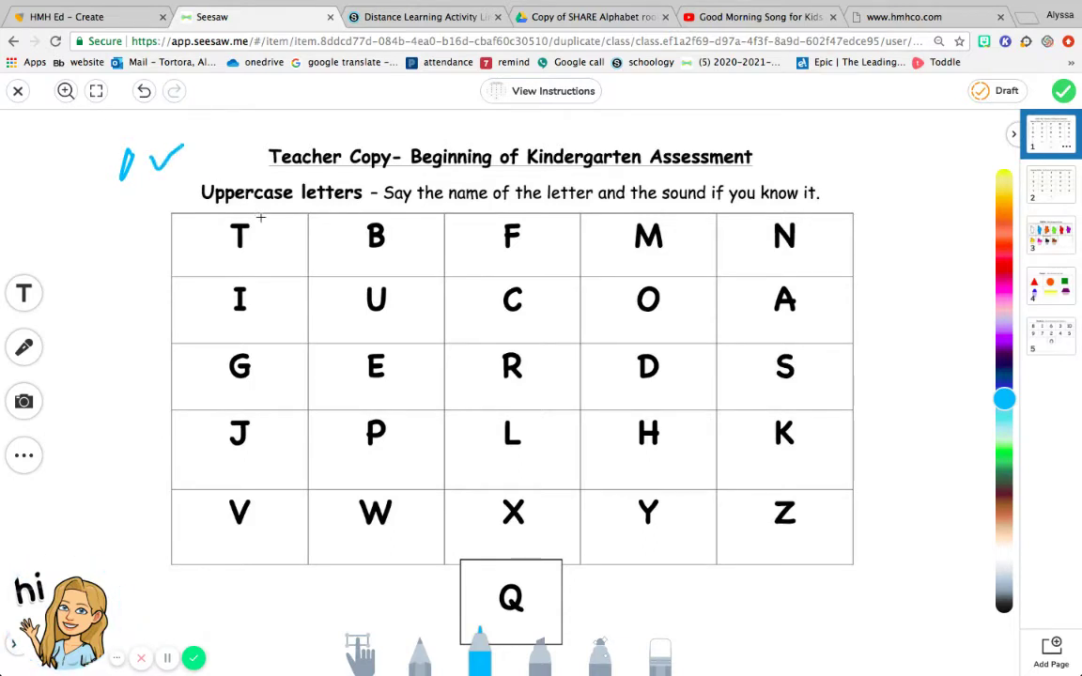
mouse_move(216, 219)
mouse_down()
mouse_move(219, 254)
mouse_move(254, 240)
mouse_move(260, 220)
mouse_up()
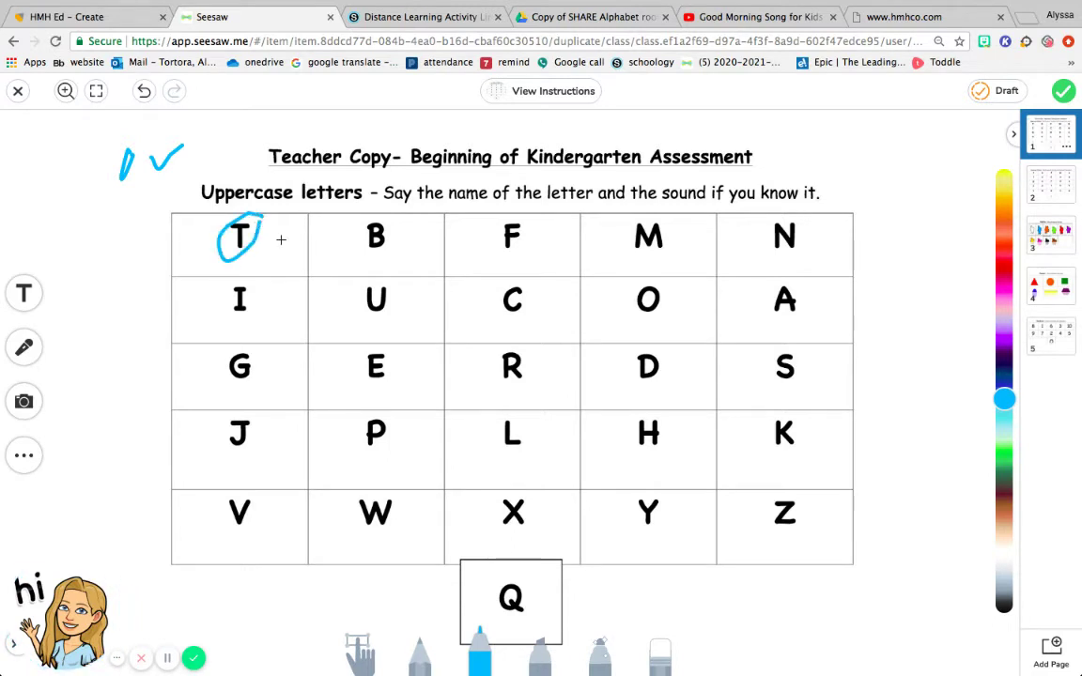
mouse_move(271, 244)
mouse_down()
mouse_move(278, 254)
mouse_move(292, 237)
mouse_up()
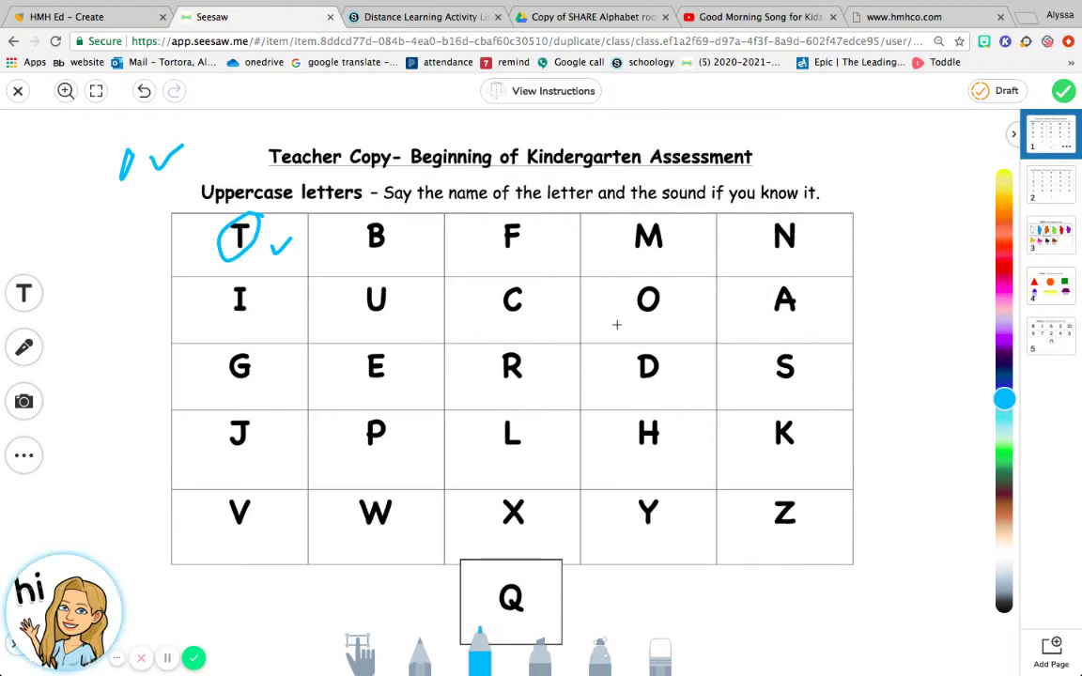
- Review the lowercase letters, colors, shapes and numbers pages, and submit the sample student's response
click(1059, 191)
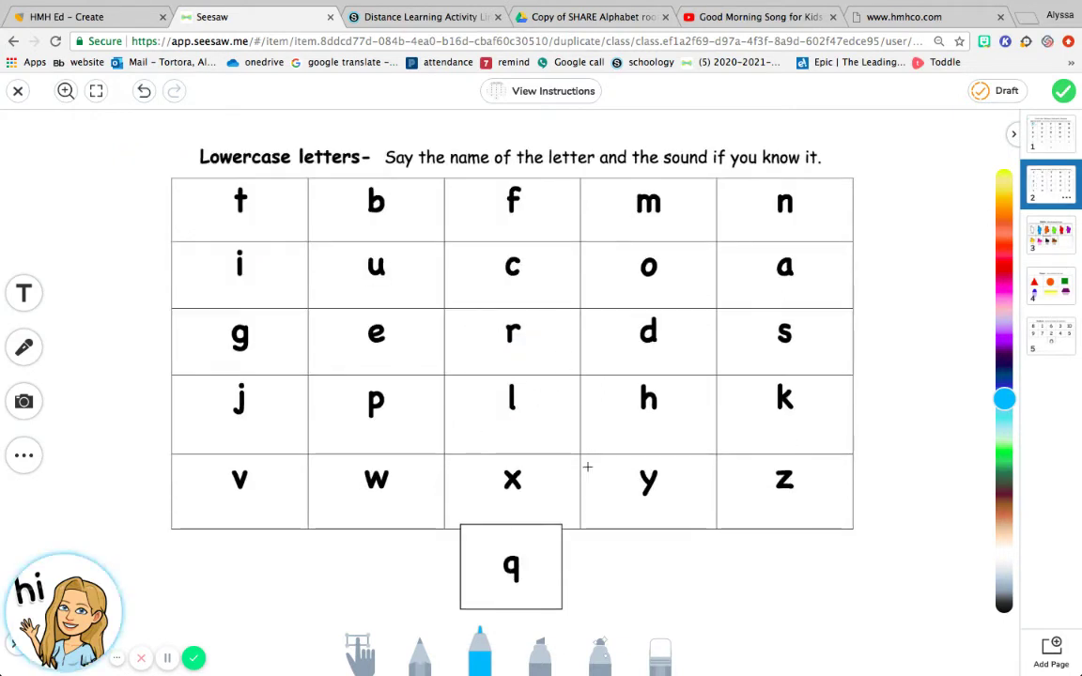
click(1064, 232)
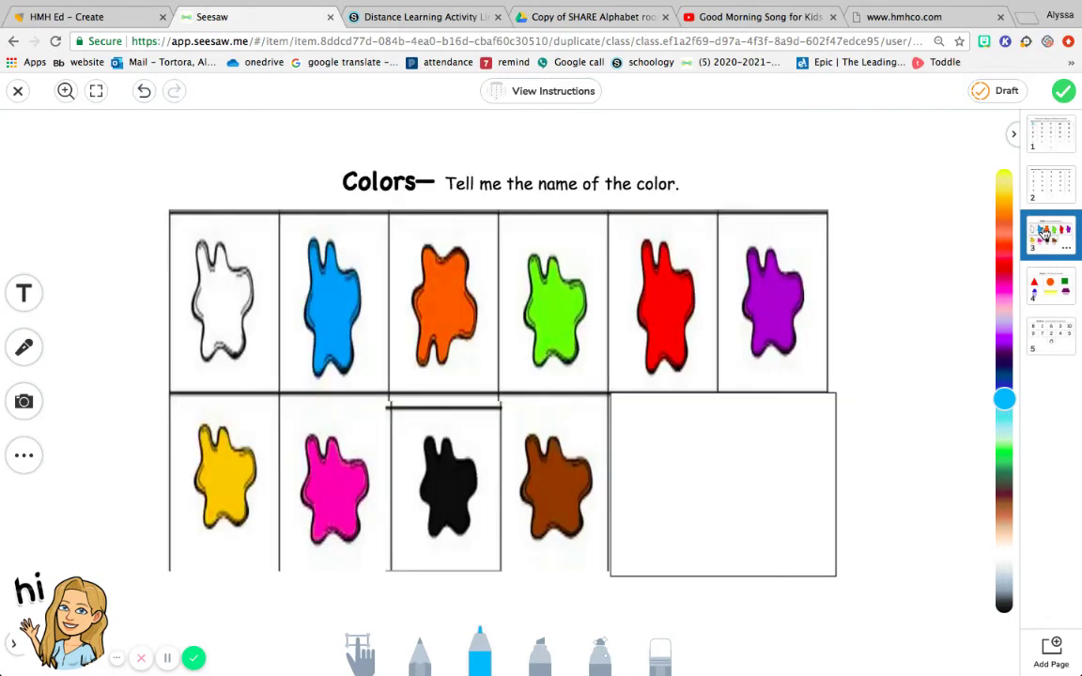
click(1054, 297)
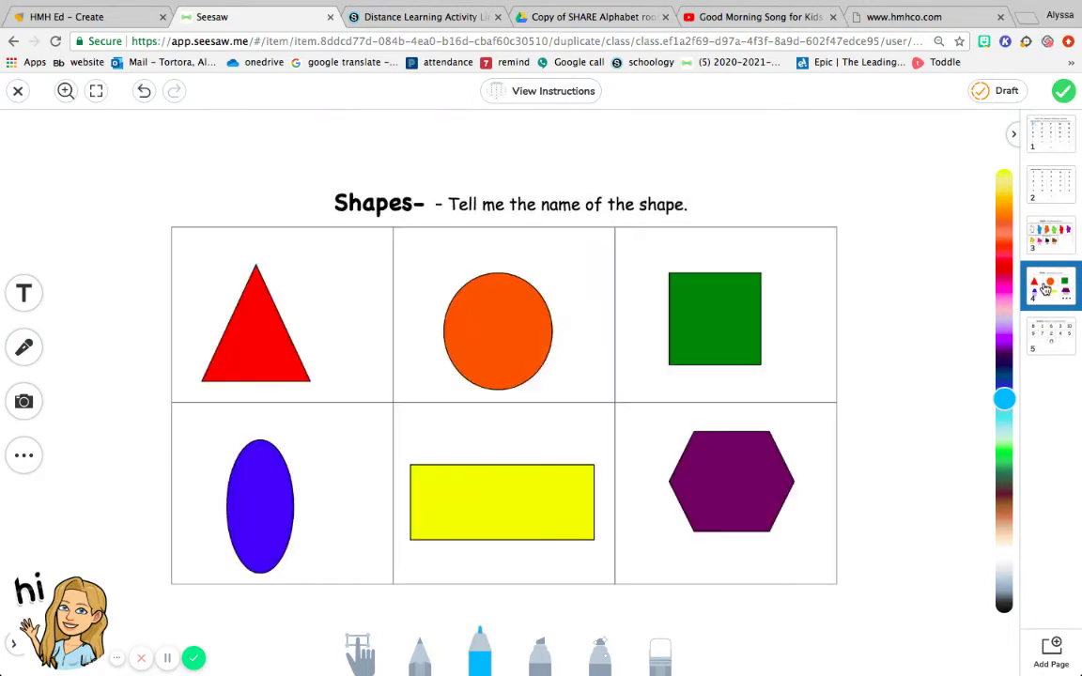
click(1052, 337)
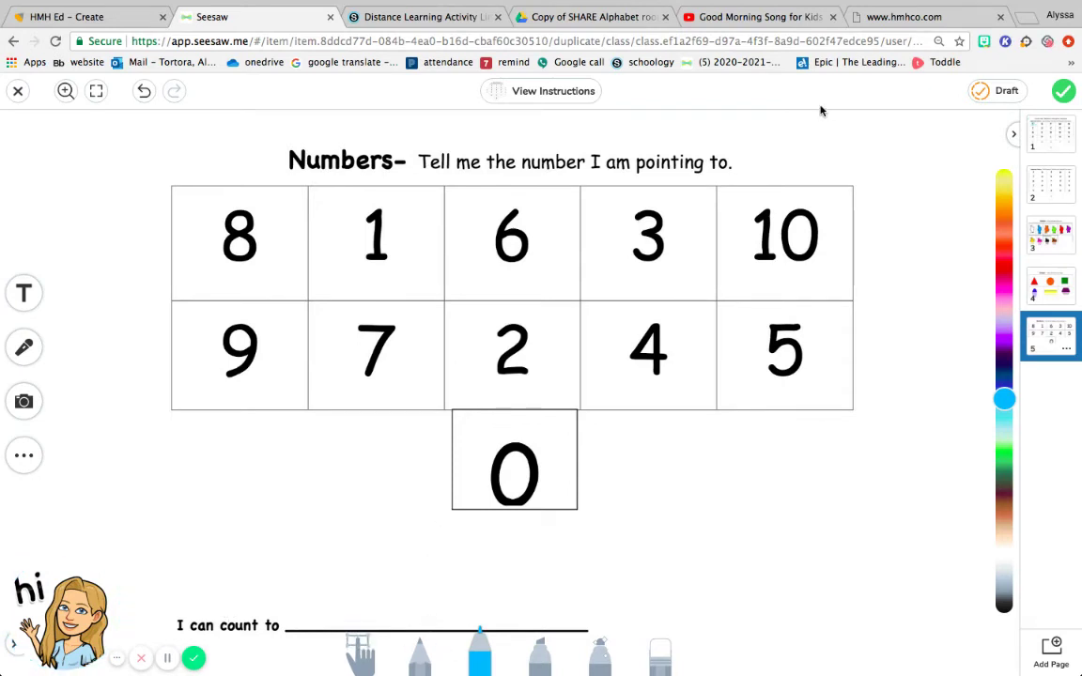
click(1064, 92)
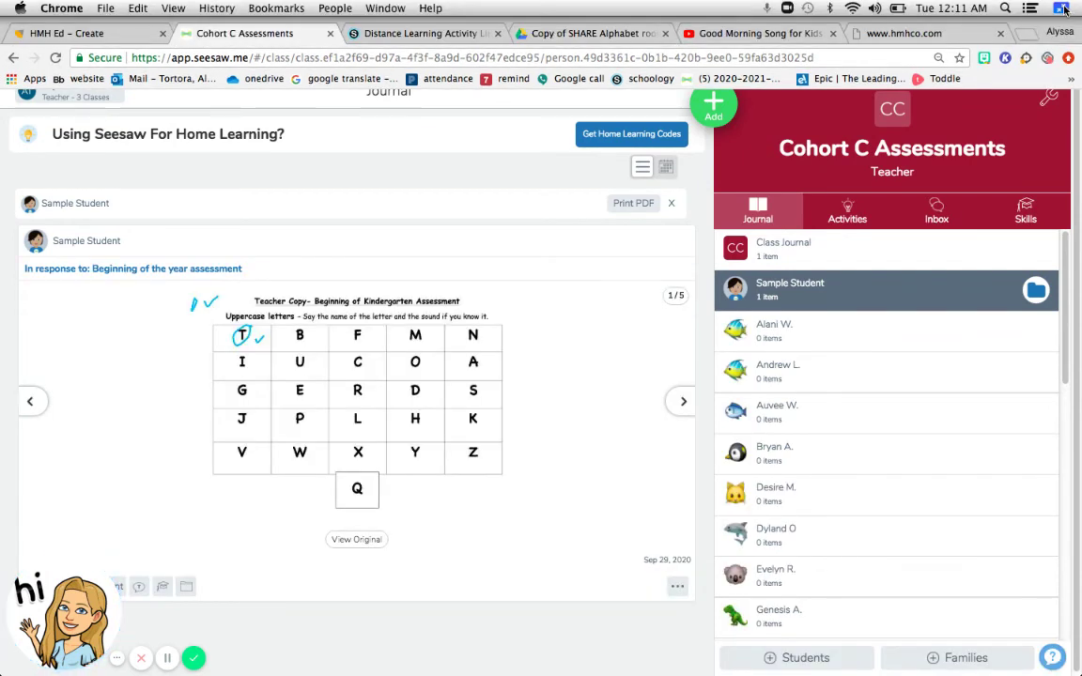
- Take the browser out of full screen, switch to Zoom and start the first recurring meeting
click(1064, 9)
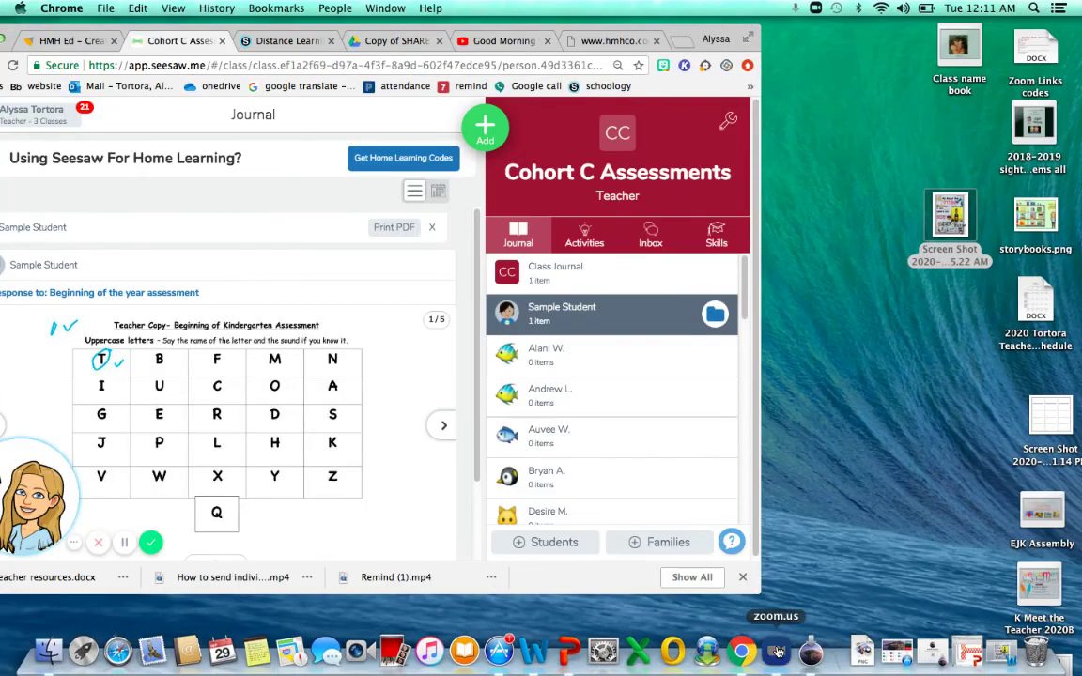
click(777, 651)
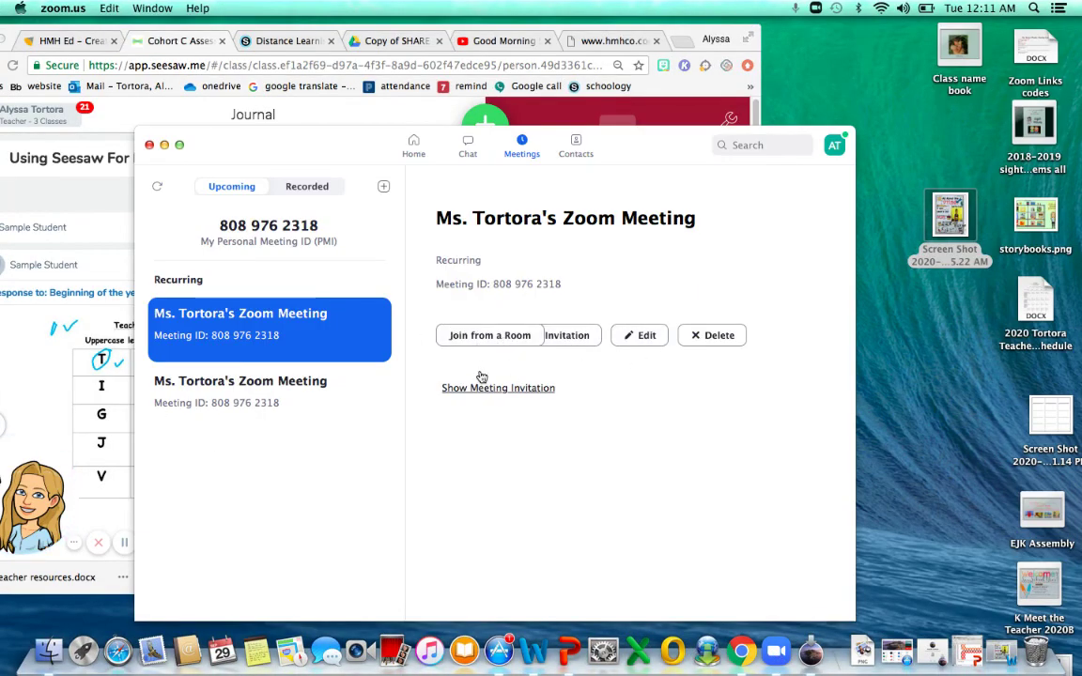
click(458, 319)
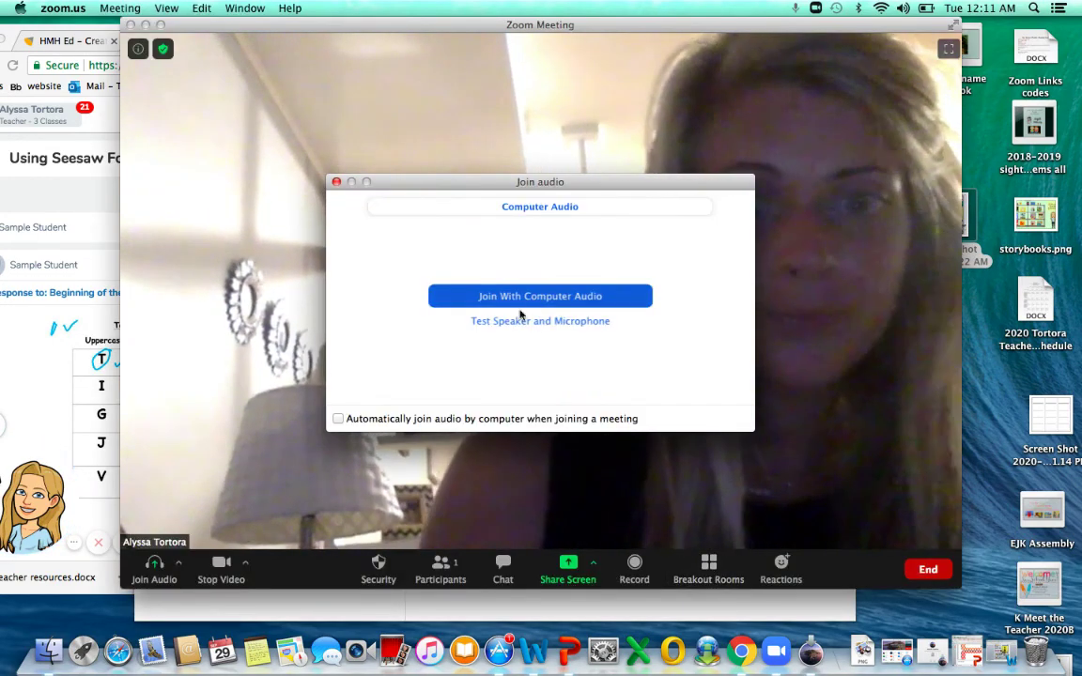
- Turn off the camera in the Zoom meeting and join with computer audio
click(216, 570)
click(216, 570)
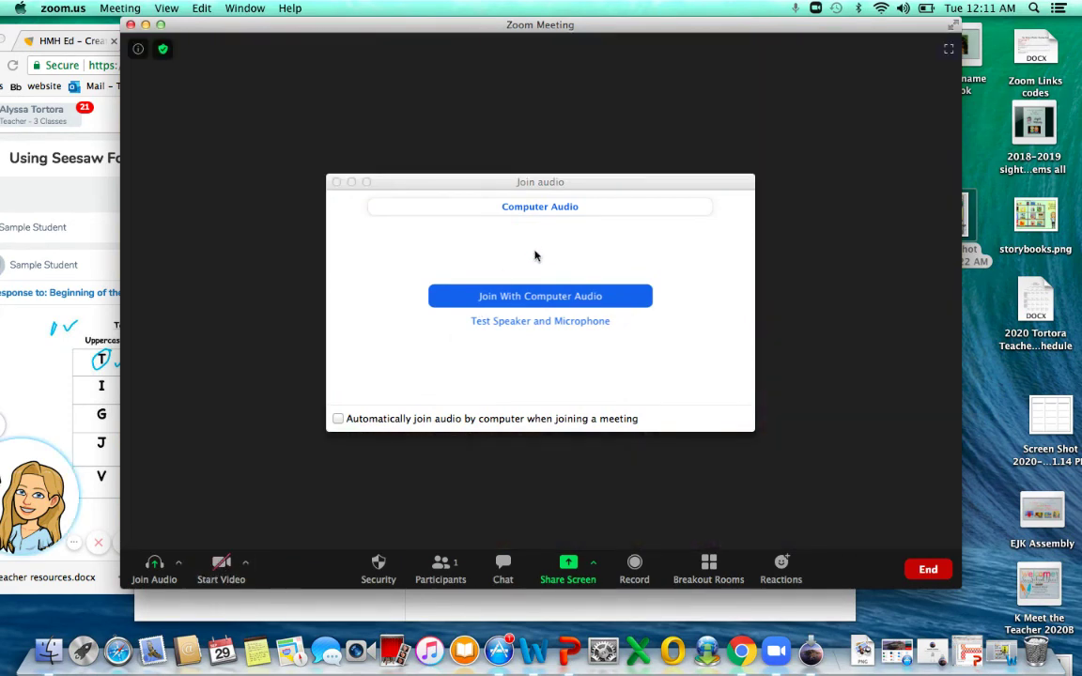
click(510, 305)
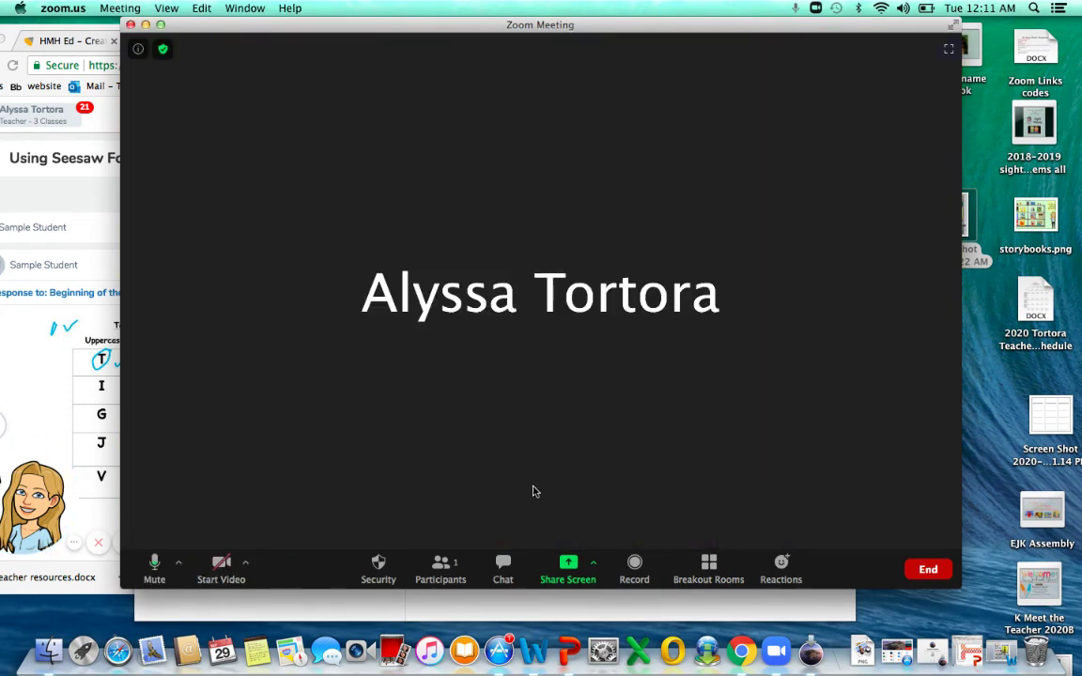
- Share the Google Chrome window with the Cohort C Assessments class in the meeting and make it full screen
click(568, 566)
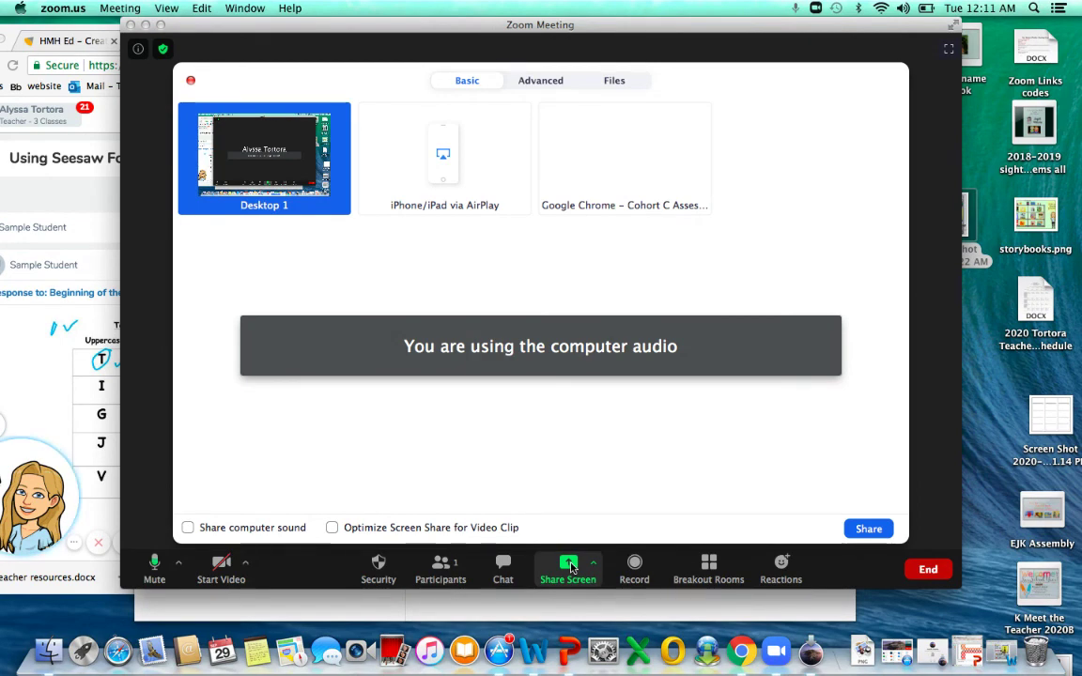
click(190, 81)
click(567, 565)
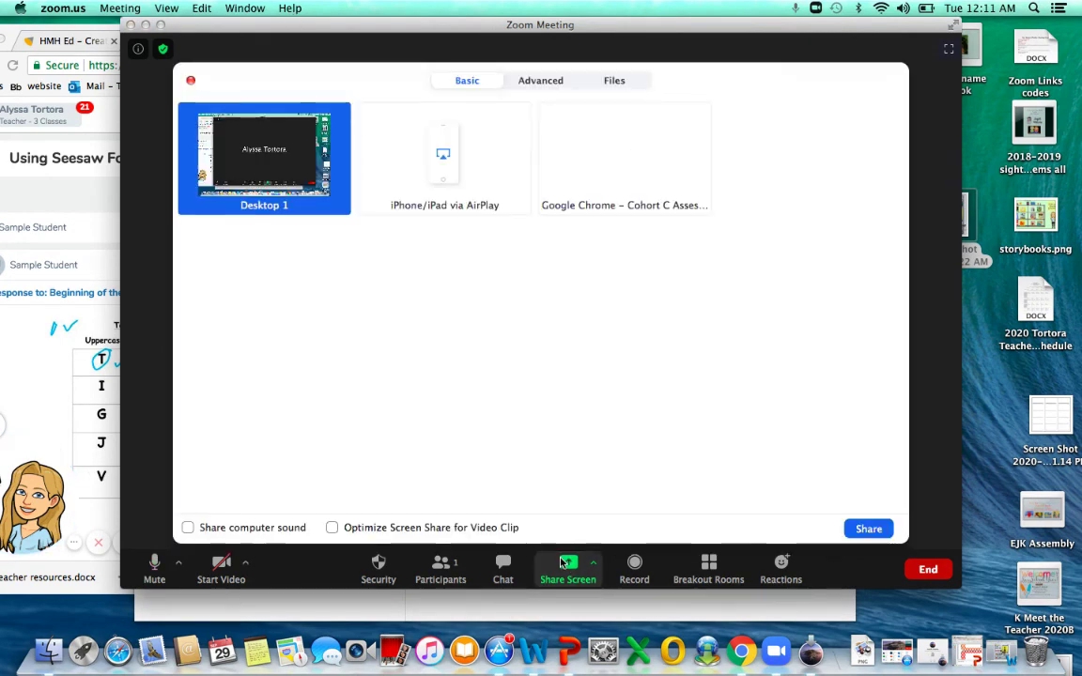
double_click(570, 184)
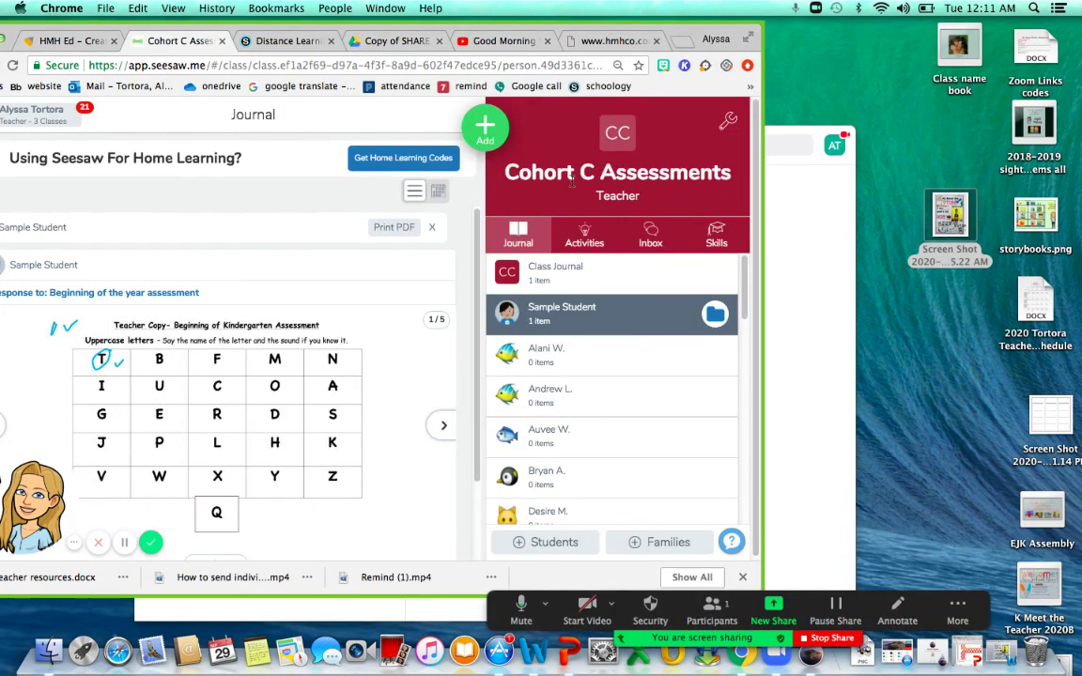
click(748, 40)
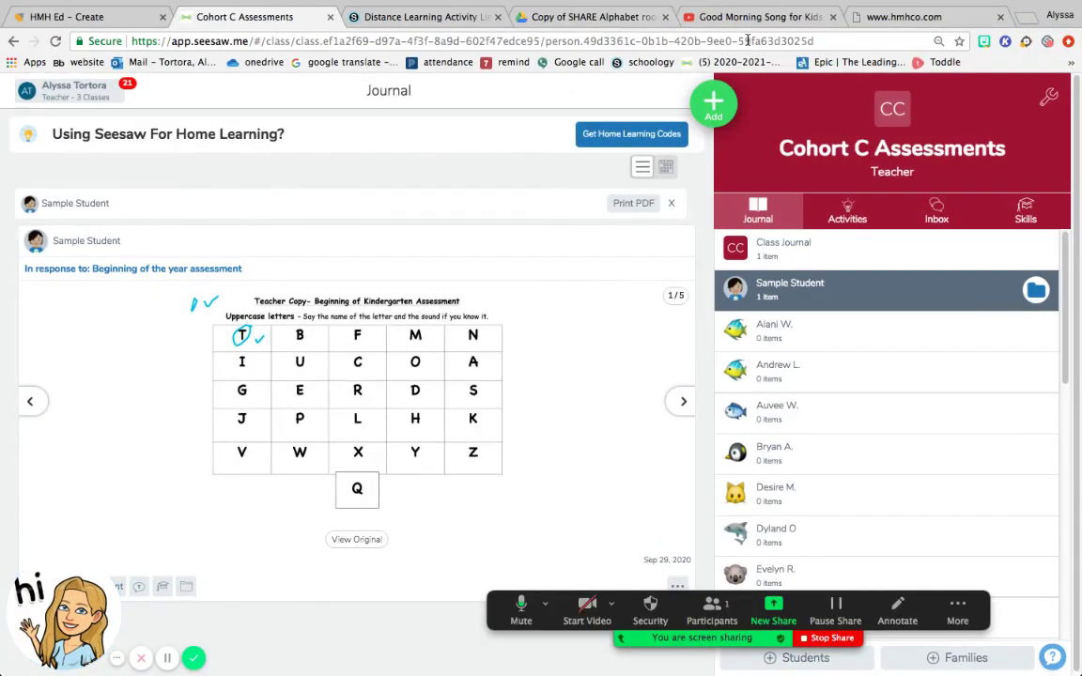